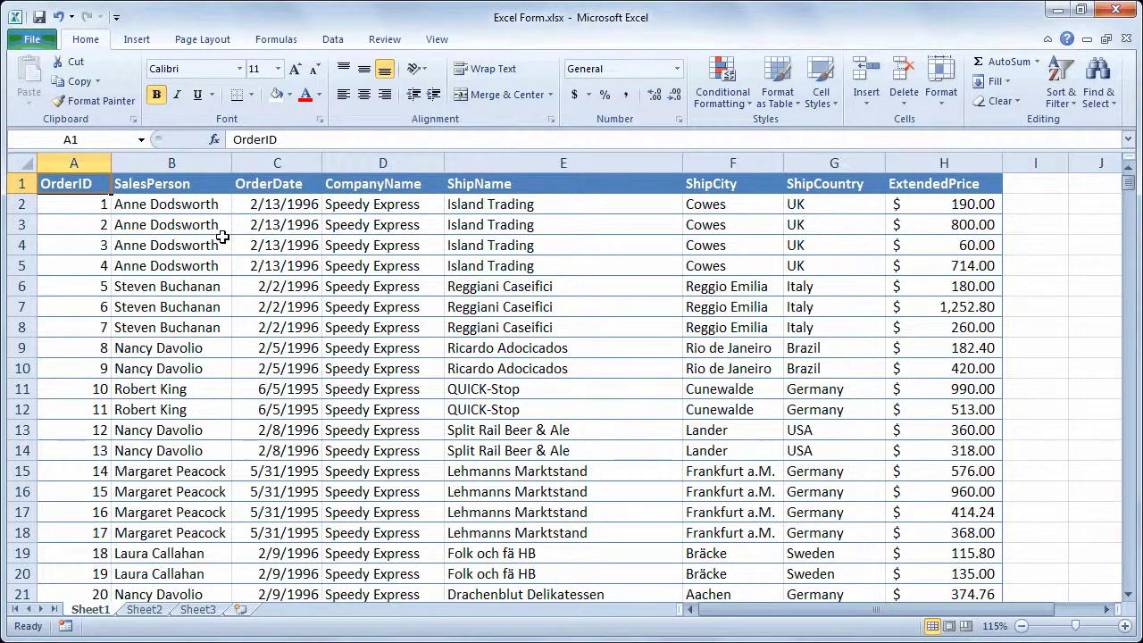
- Look at the last record of the order list and return to the first header cell
key(ctrl+End)
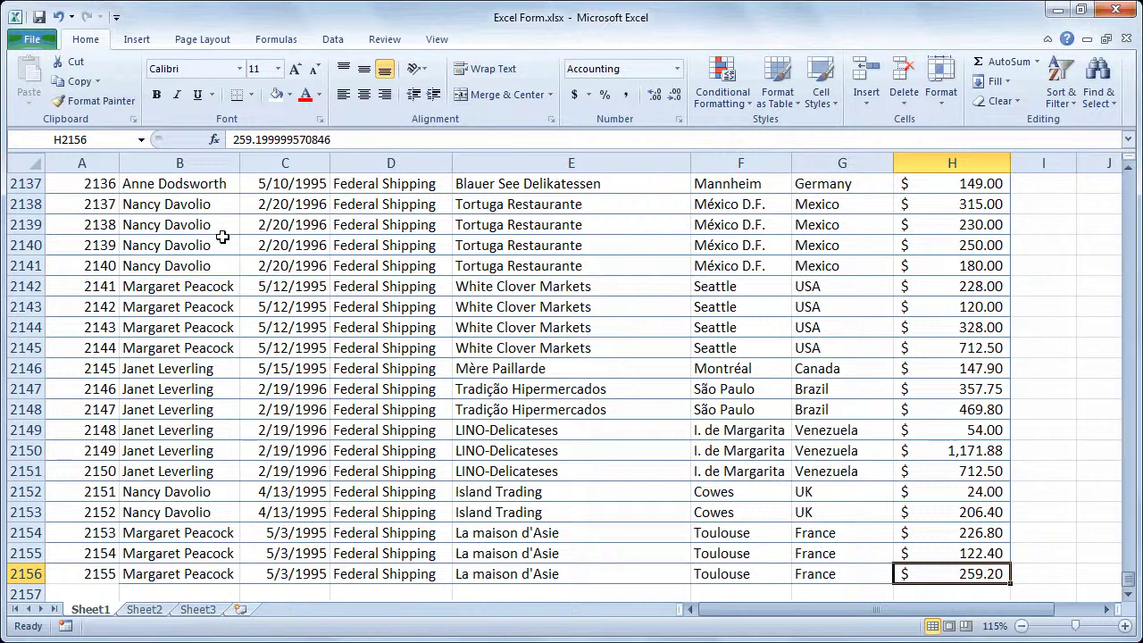
key(Home)
key(ctrl+Home)
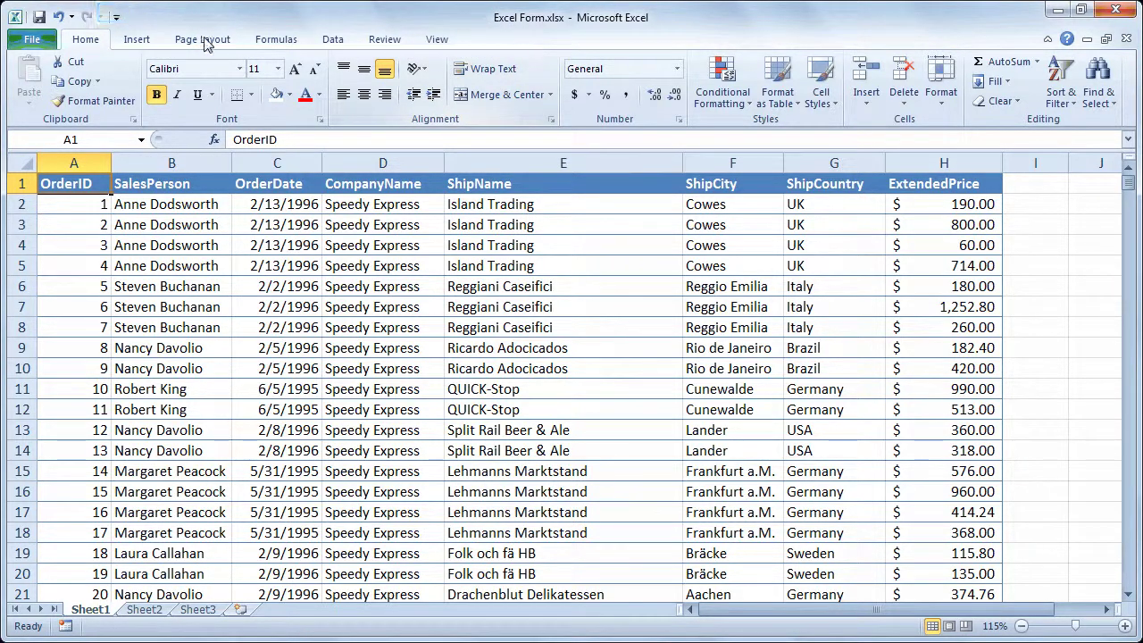
- Open the Quick Access Toolbar customization and list the commands not in the ribbon
click(115, 16)
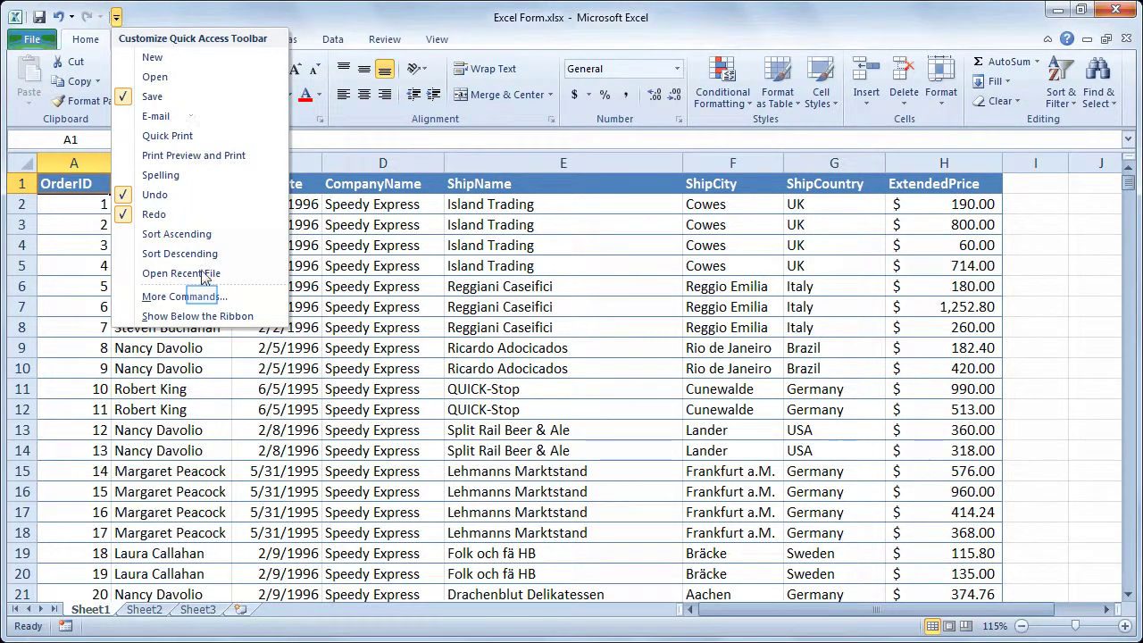
click(190, 297)
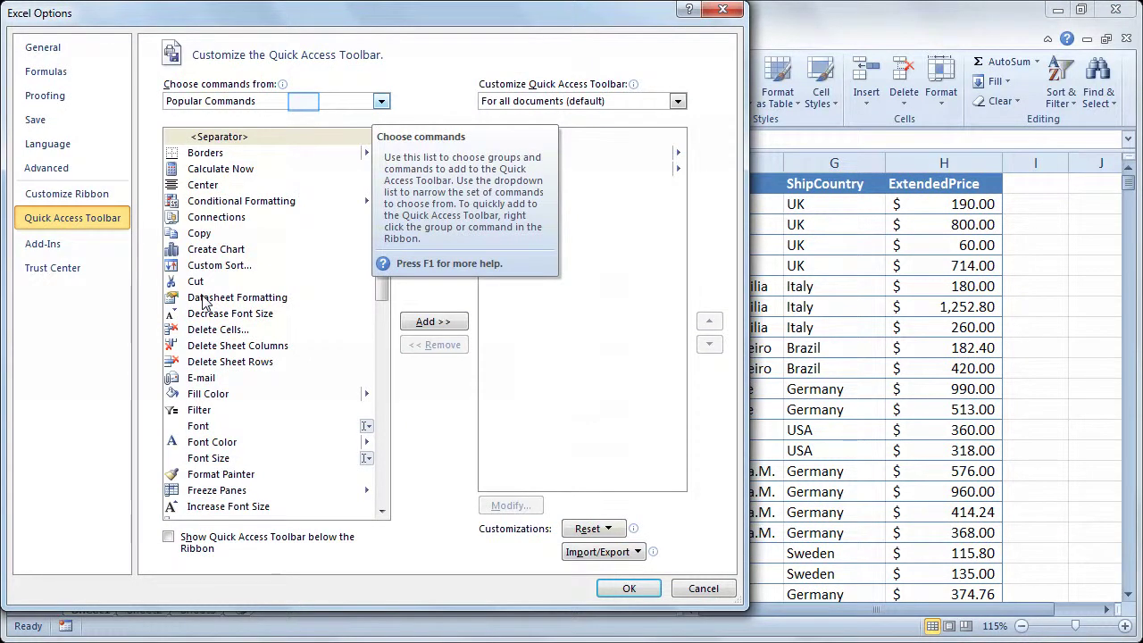
click(302, 102)
click(274, 141)
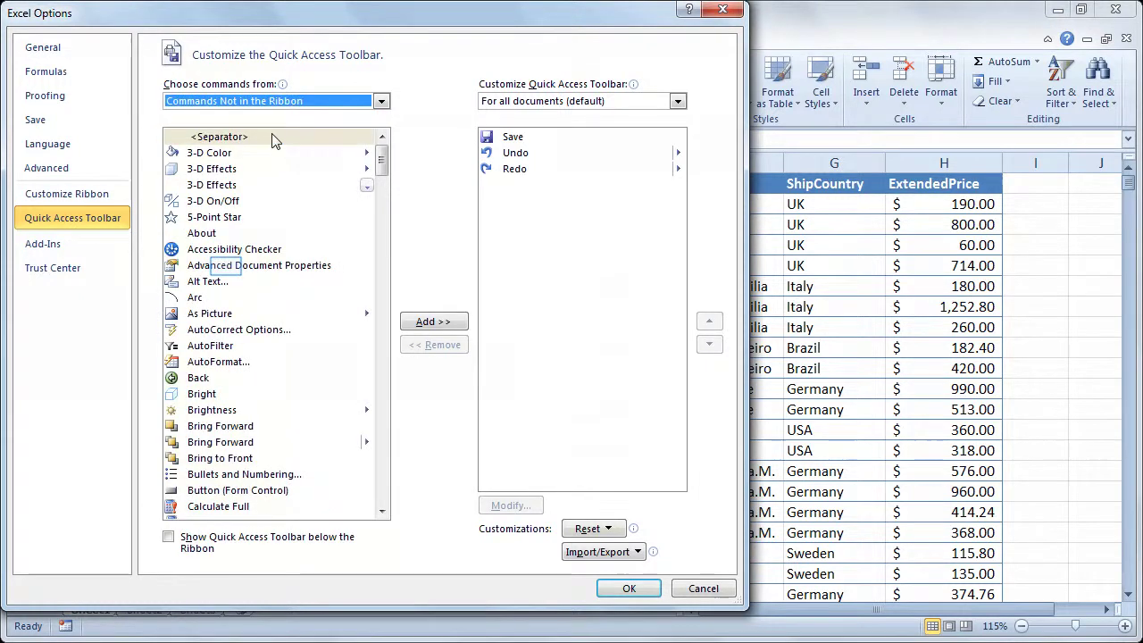
- Add the Form command to the Quick Access Toolbar and apply the change
click(227, 266)
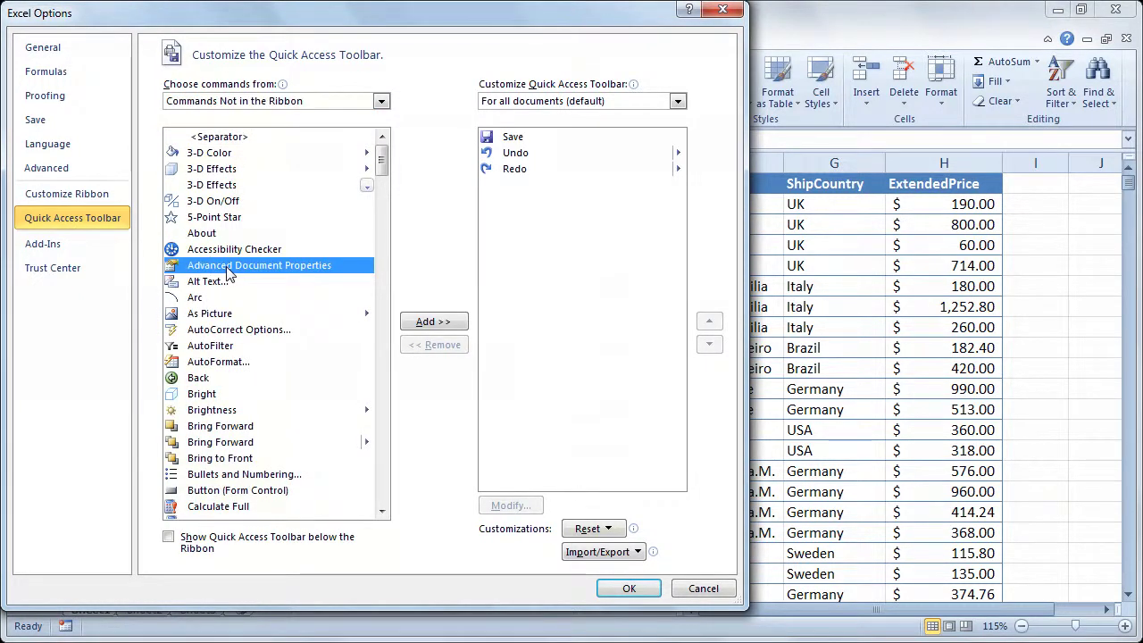
key(f)
key(Down)
key(Down)
key(Down)
key(Down)
key(Down)
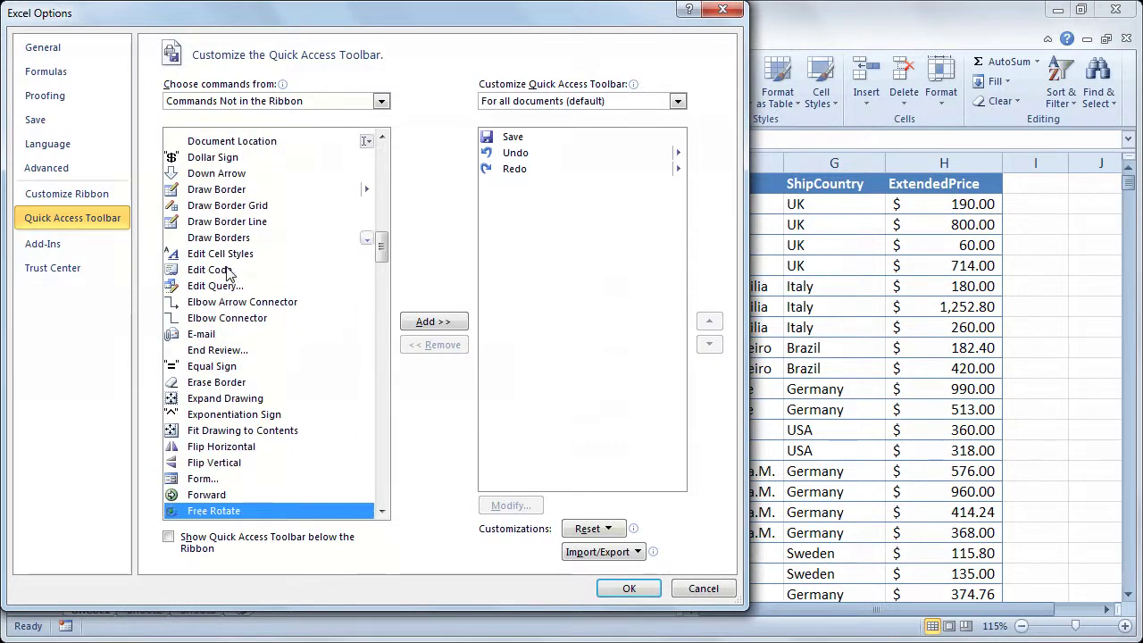
key(Up)
key(Up)
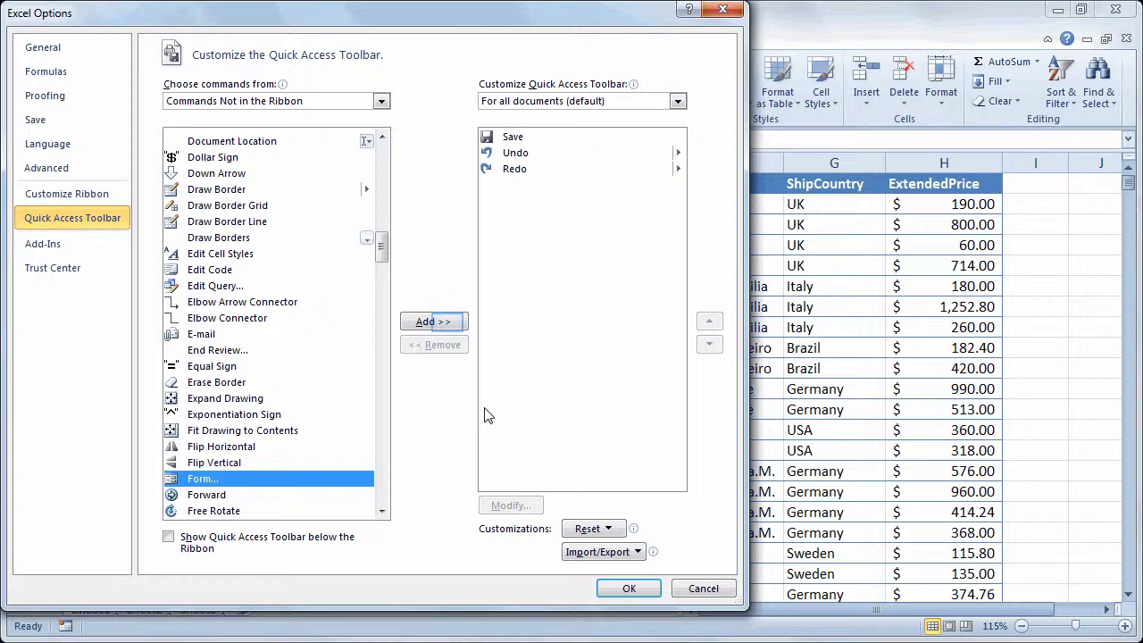
click(449, 329)
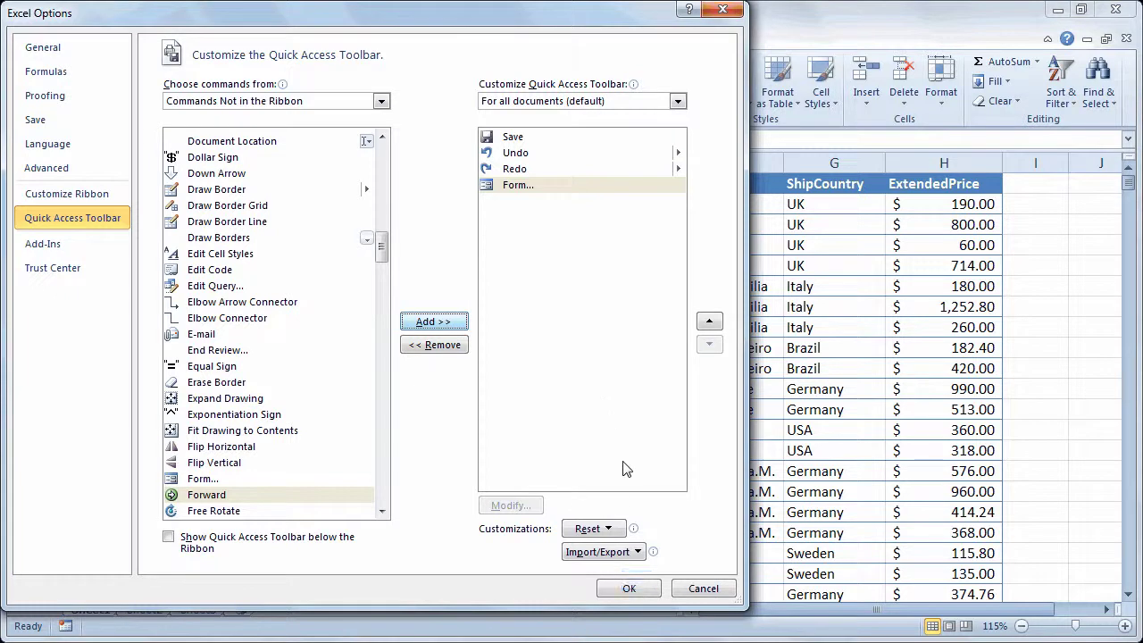
click(630, 589)
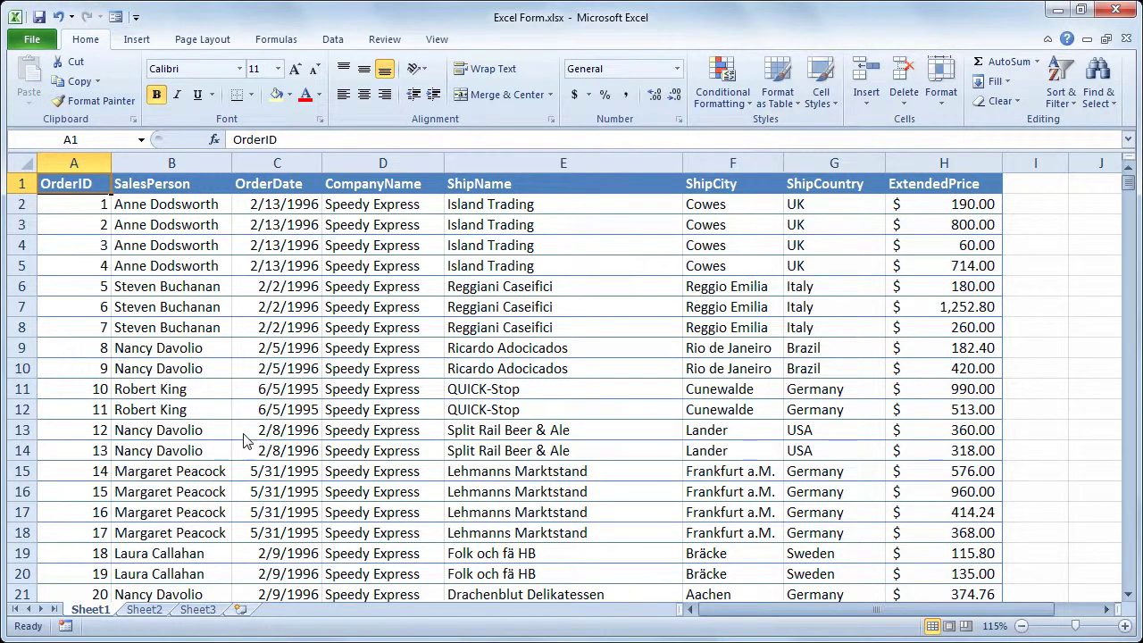
- Open the data form for the order list and step forward through the first records one by one
click(117, 18)
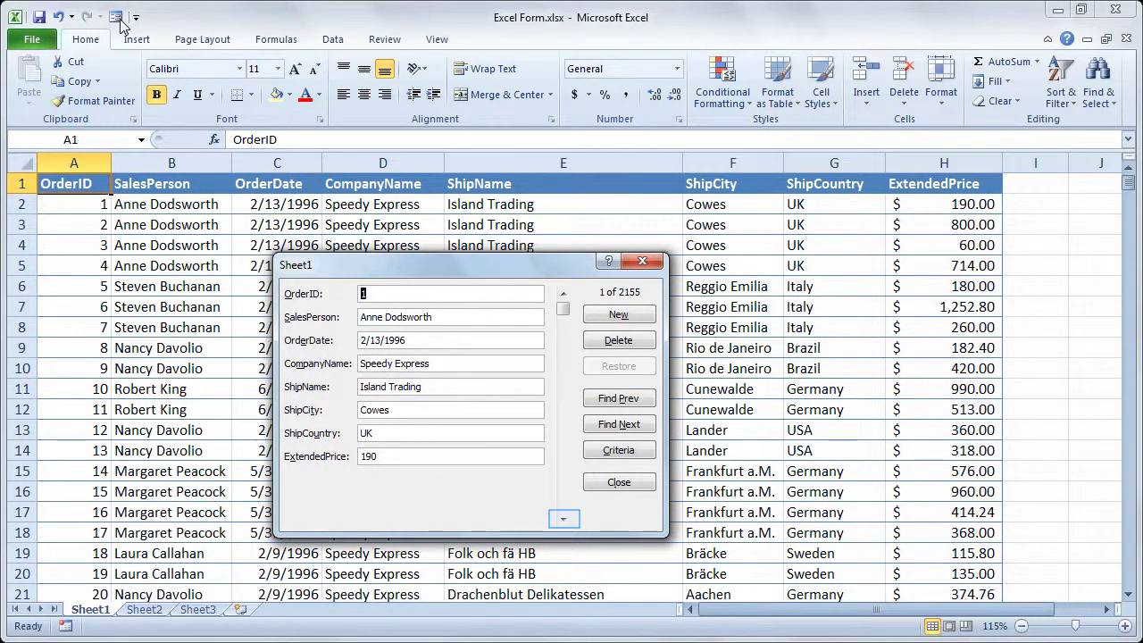
click(563, 519)
click(563, 519)
click(563, 518)
click(563, 519)
click(563, 519)
click(563, 519)
click(564, 519)
click(563, 519)
click(564, 519)
click(563, 519)
click(564, 518)
double_click(564, 519)
click(563, 519)
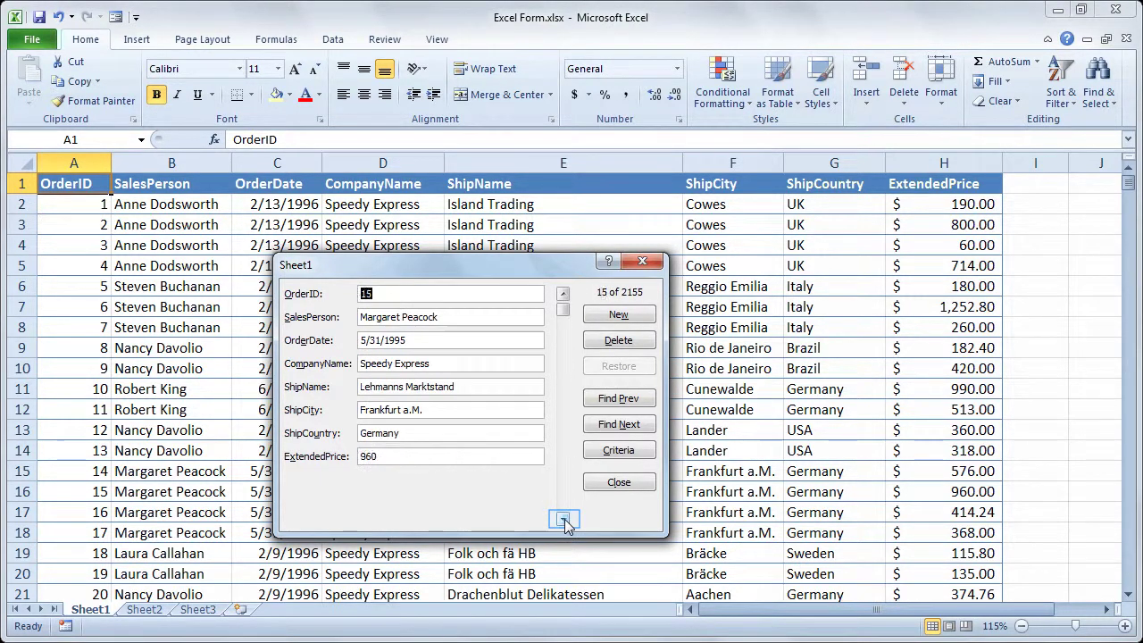
click(564, 518)
click(564, 519)
- Browse the data form's records backward and forward, jumping from the beginning to well into the list
click(565, 293)
drag(563, 309, 575, 391)
click(565, 295)
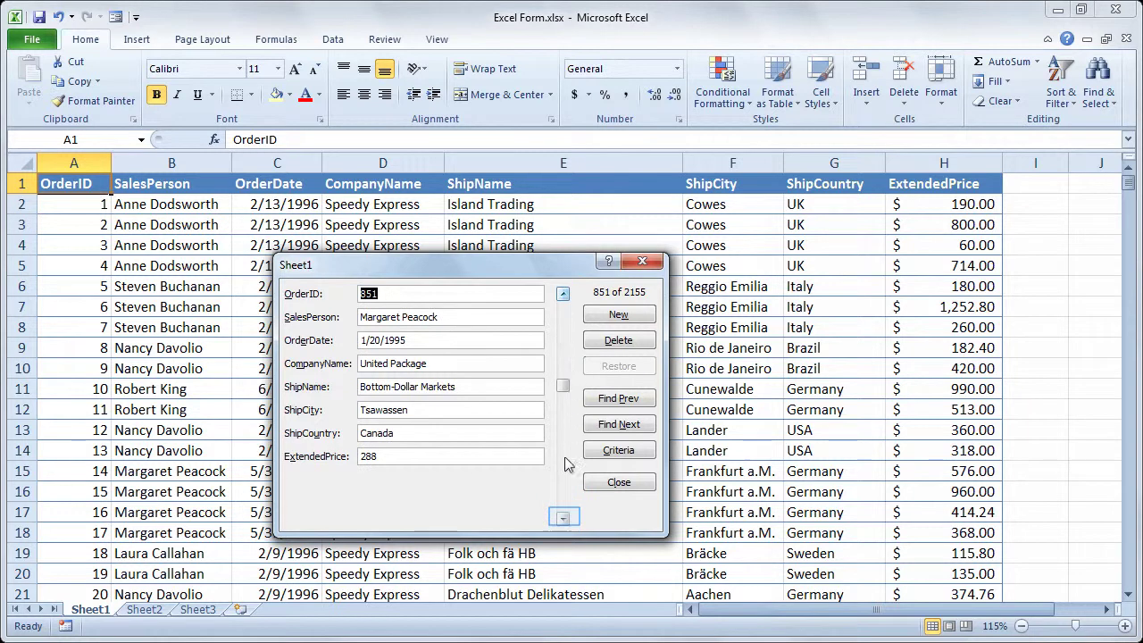
click(563, 518)
- Set the data form's search criteria to ship city London and extended price >=1000
key(alt+c)
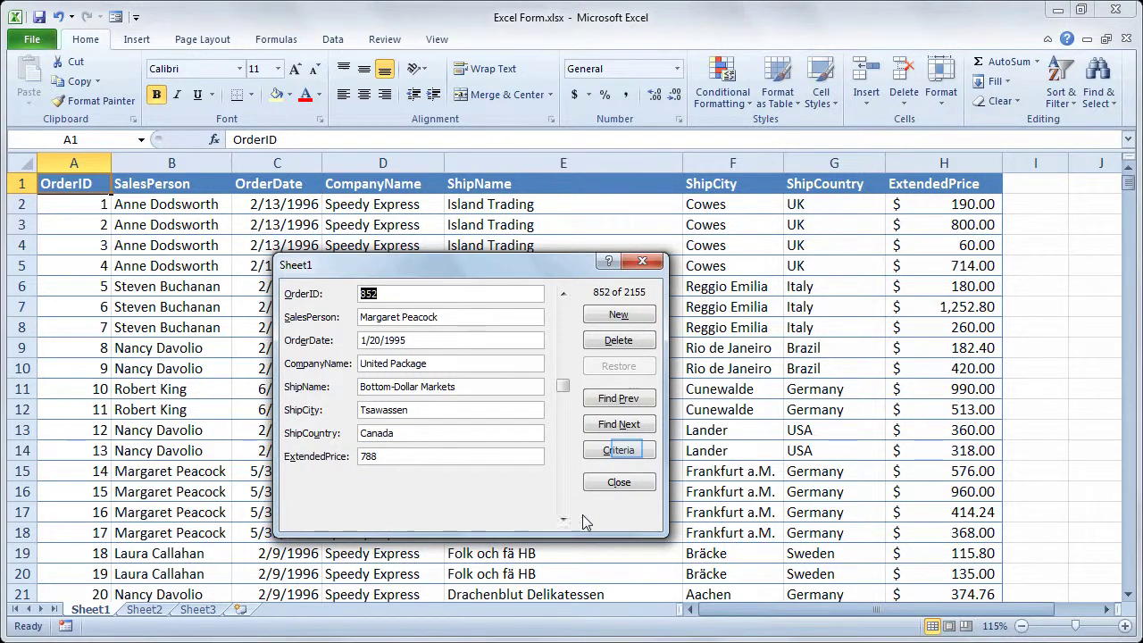
click(618, 451)
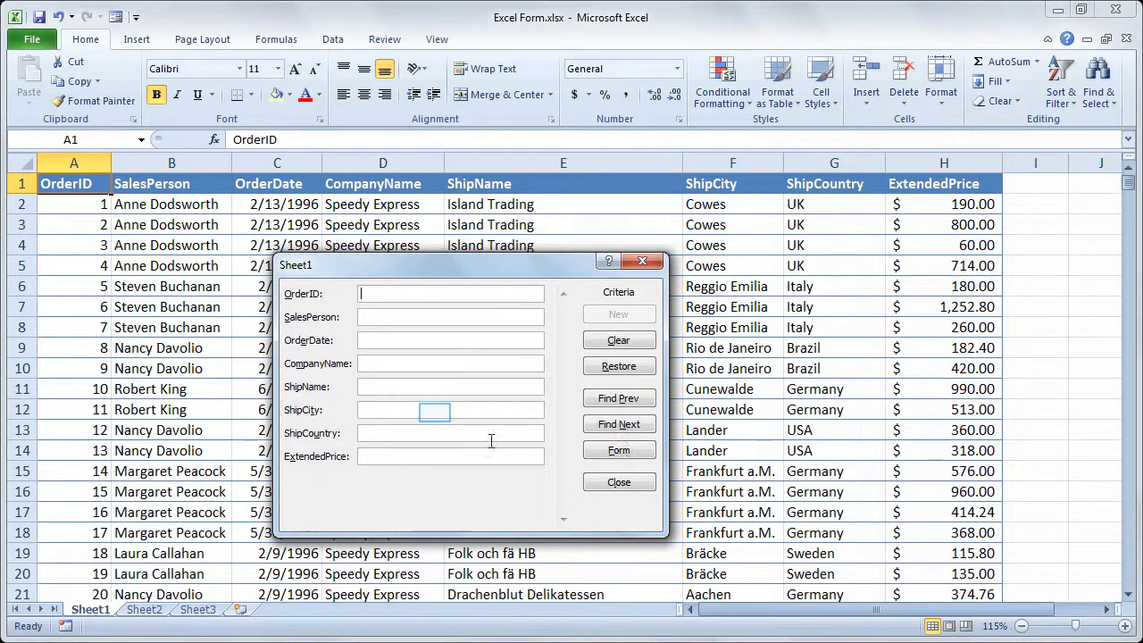
click(436, 412)
text(London)
click(426, 460)
text(>=1000)
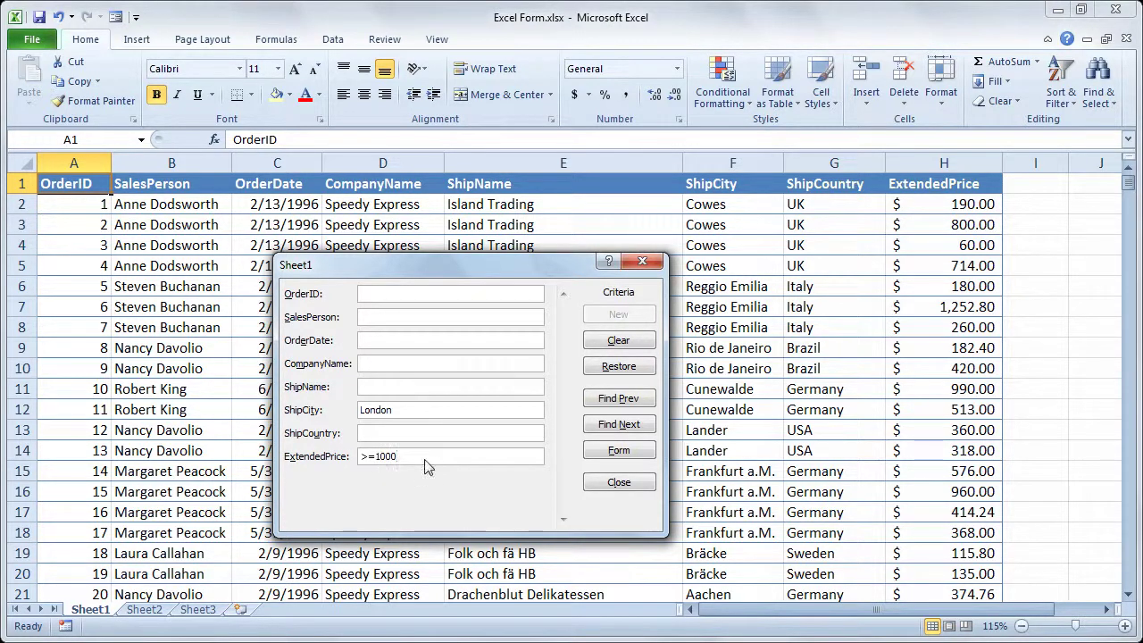
- Step forward through the records that match the London and >=1000 criteria
key(alt+n)
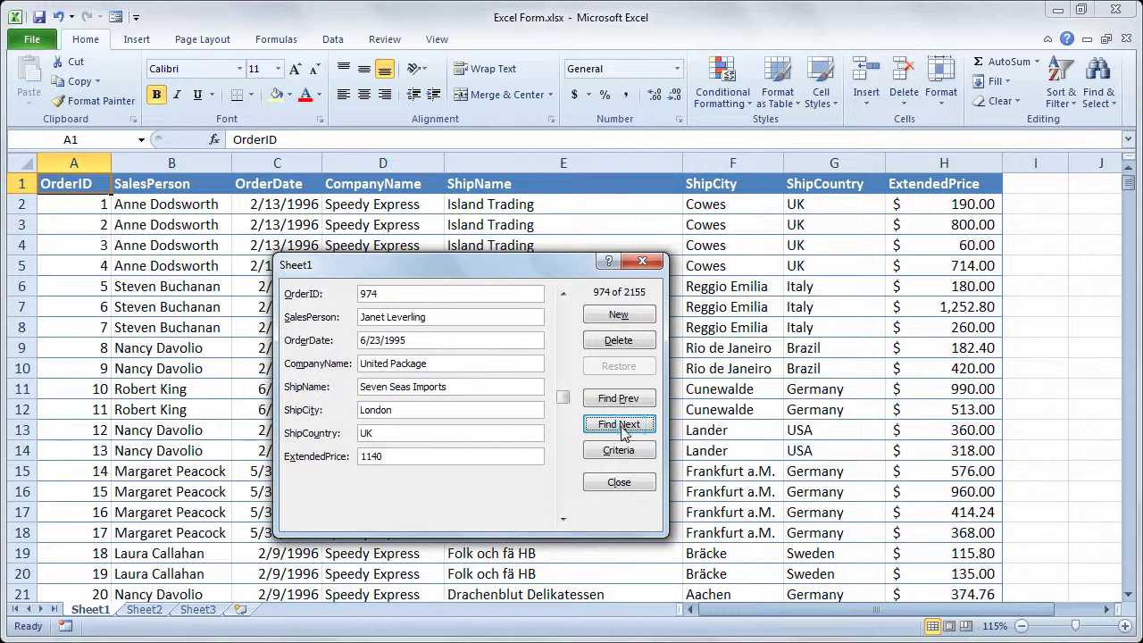
click(631, 427)
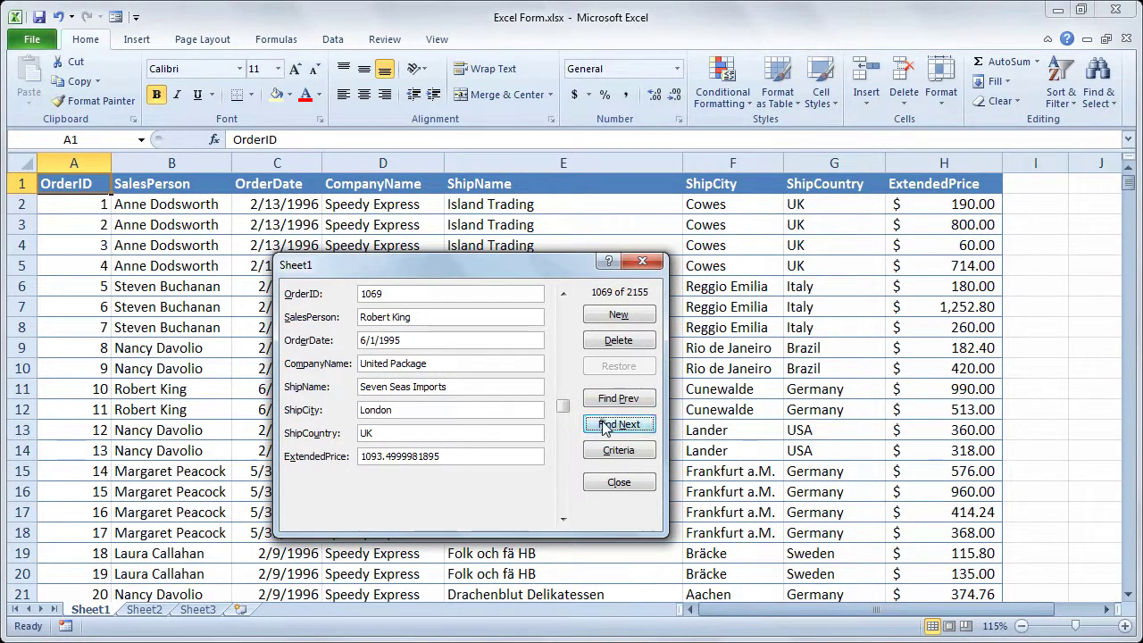
click(604, 429)
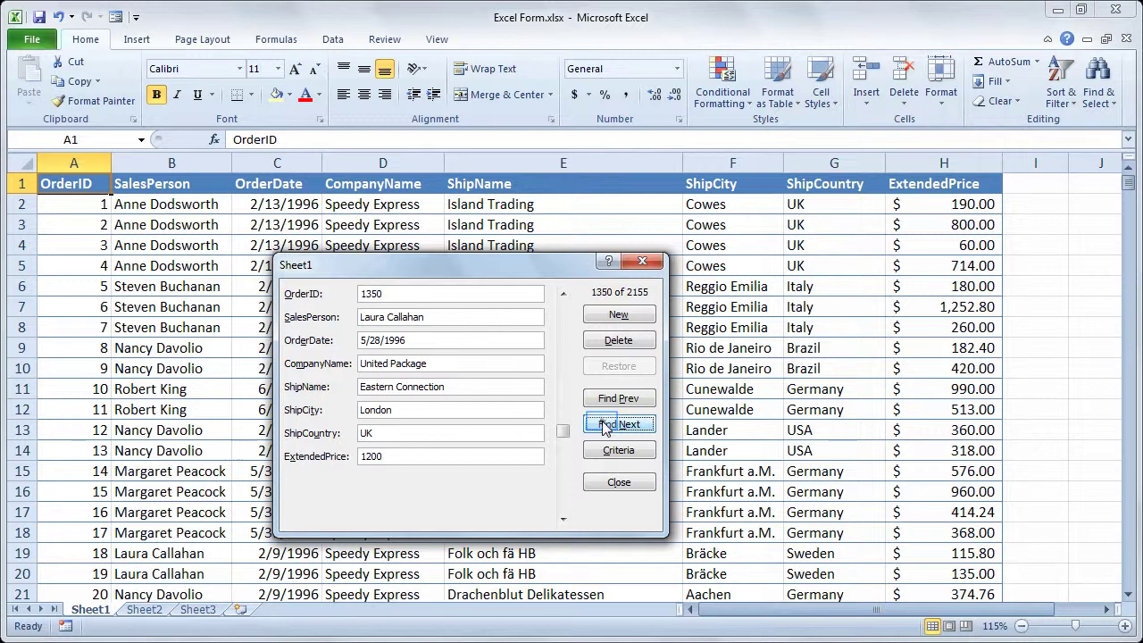
click(605, 429)
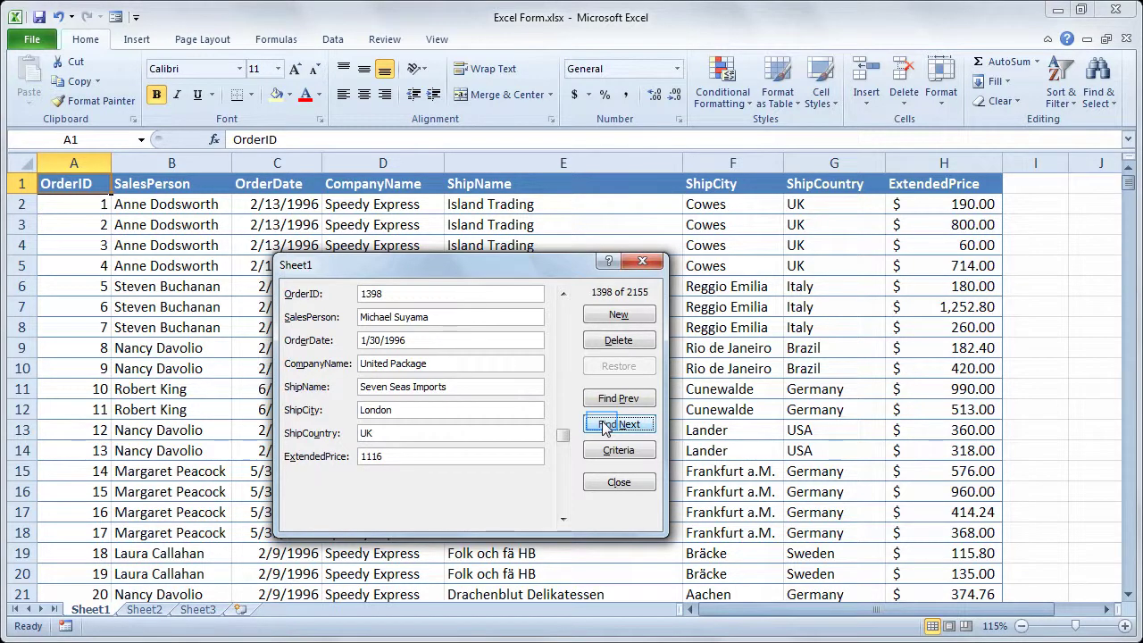
click(604, 430)
click(605, 430)
click(604, 430)
click(604, 430)
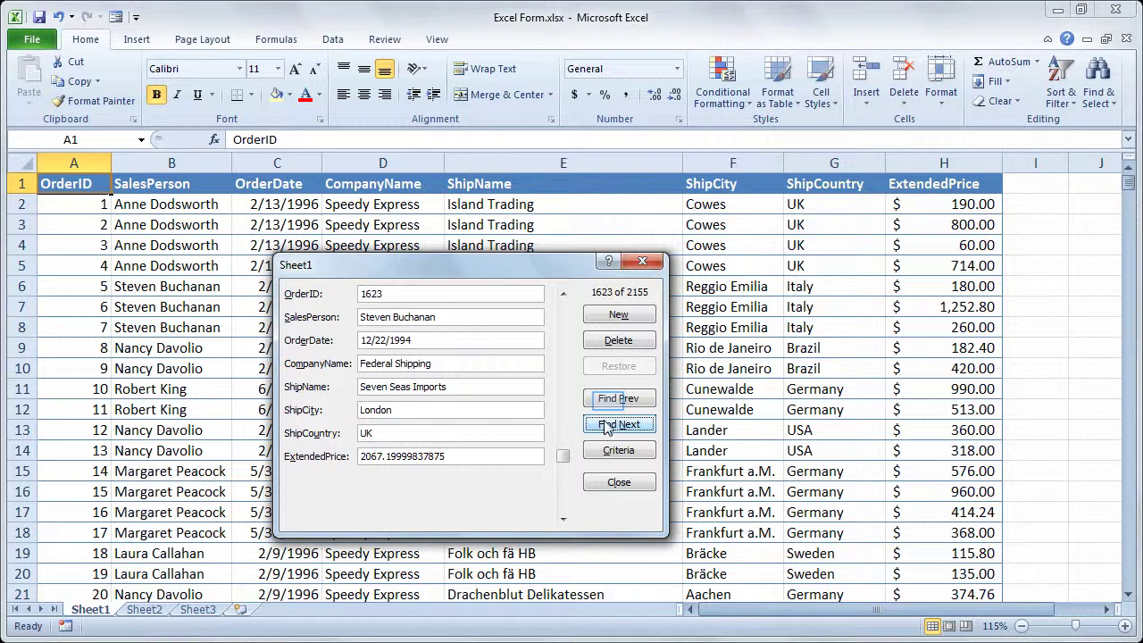
- Step back through the previous records that match the search criteria
click(611, 404)
click(611, 403)
click(611, 403)
click(611, 404)
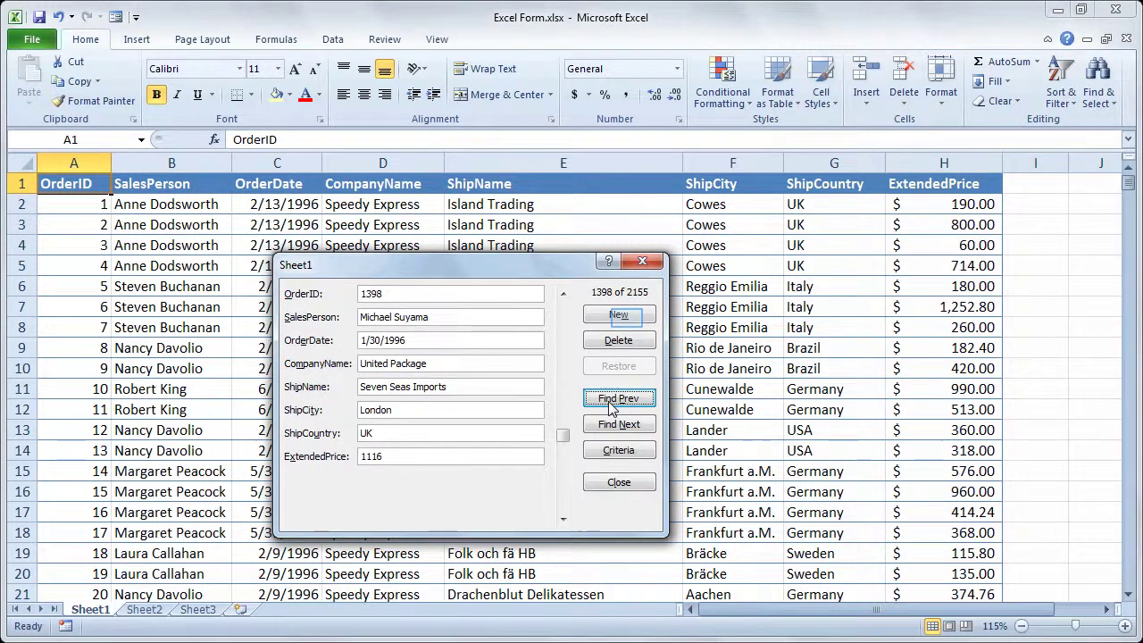
- Start a new record in the form with the order ID, the salesperson's full name and order date 5/15/2012
click(618, 314)
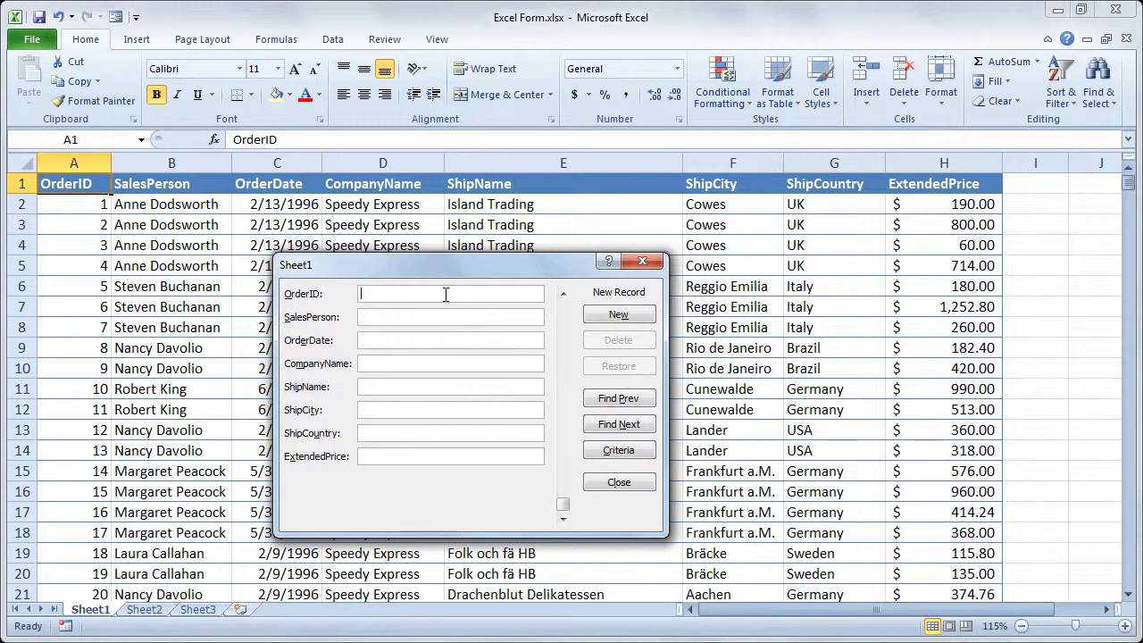
text(3000)
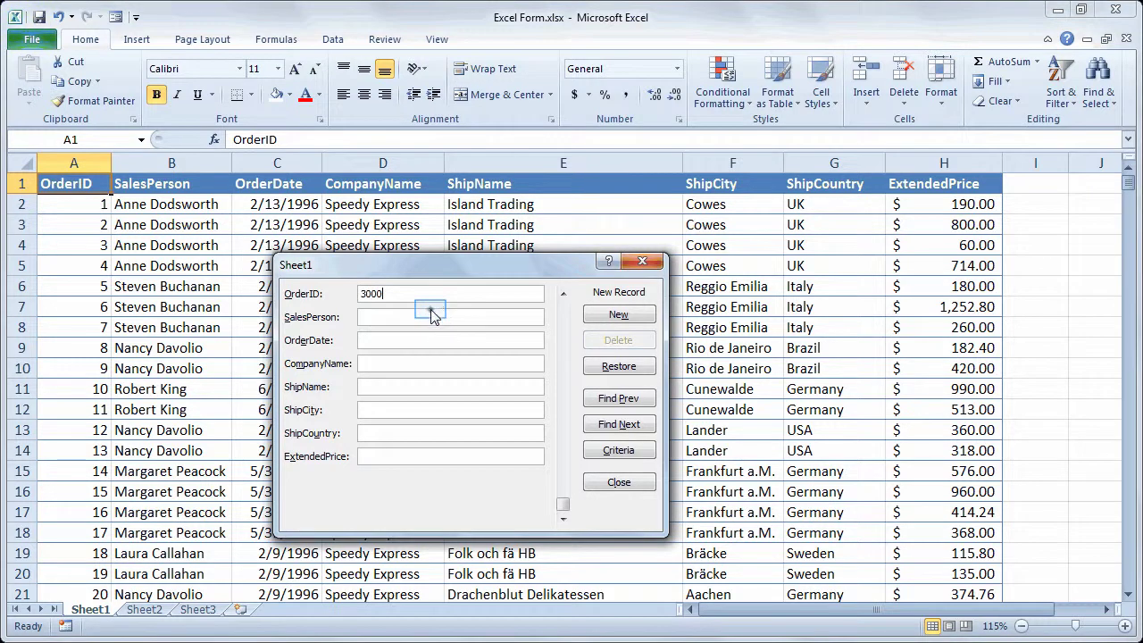
click(435, 319)
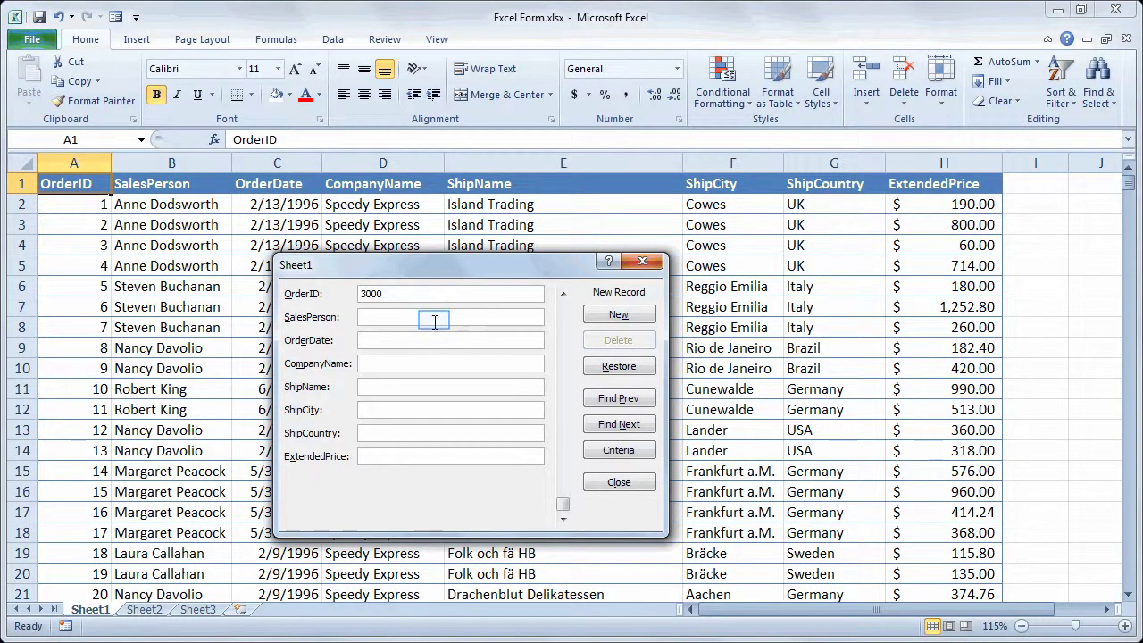
text(Jennifer Aniston)
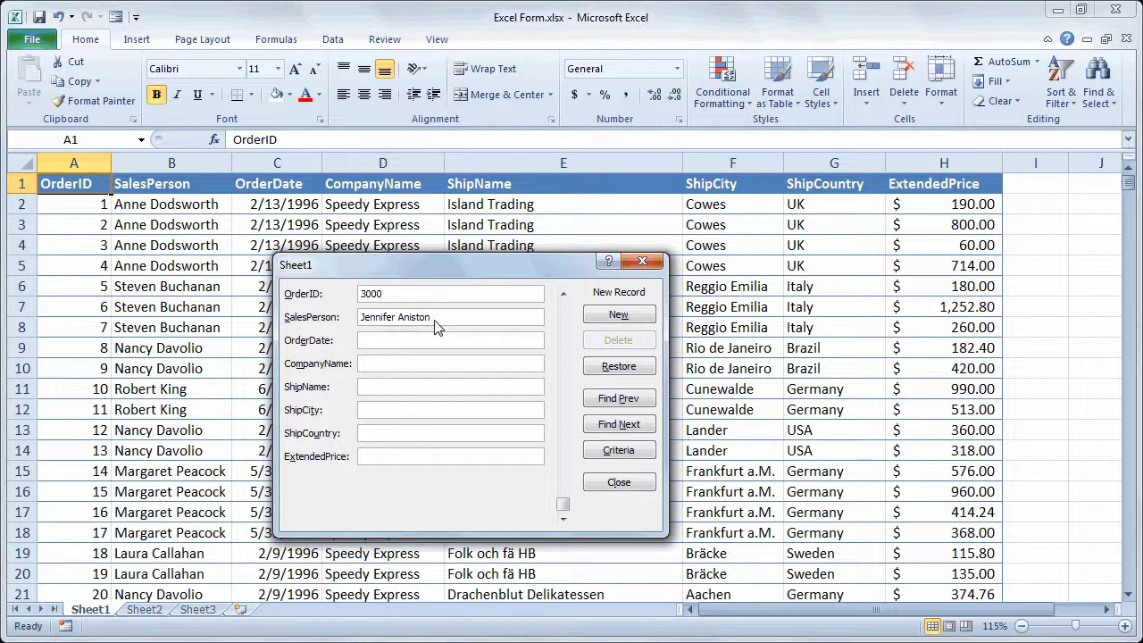
key(Tab)
text(5/15/2012)
- Fill in the new record's company name as UPS and the ship name with the recipient's full name
key(Tab)
text(AB)
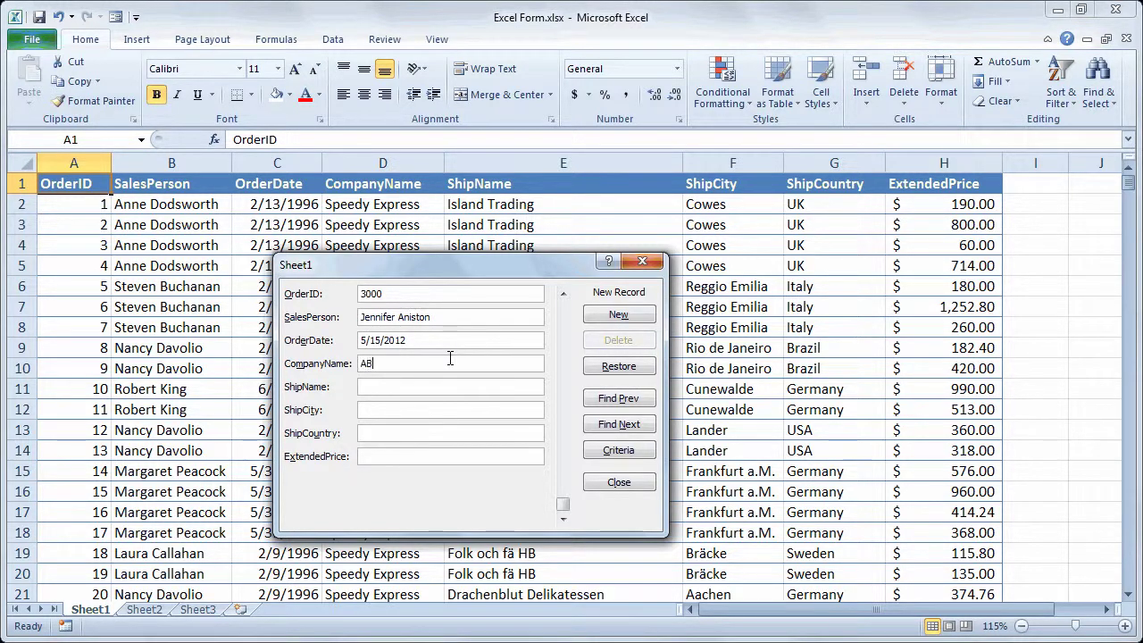
text(C, Inc.)
key(Tab)
text(Joe Smith)
key(shift+Tab)
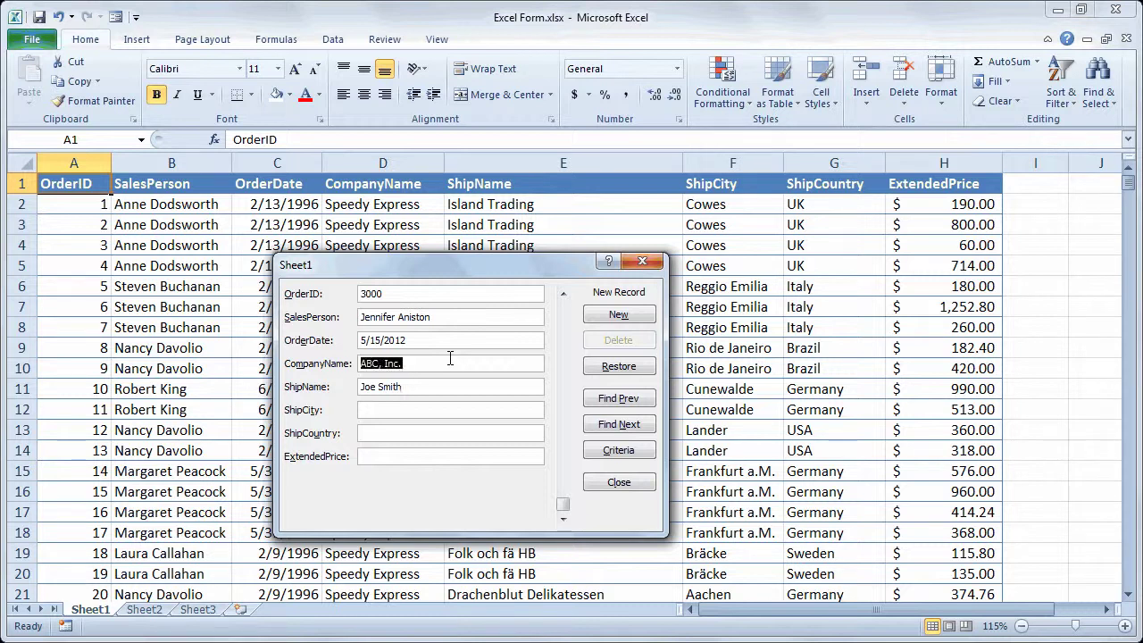
text(UPS)
- Complete the record with ship city Boston, ship country USA and extended price 5000, and close the form
key(Tab)
key(Tab)
text(Boston)
key(Tab)
text(USA)
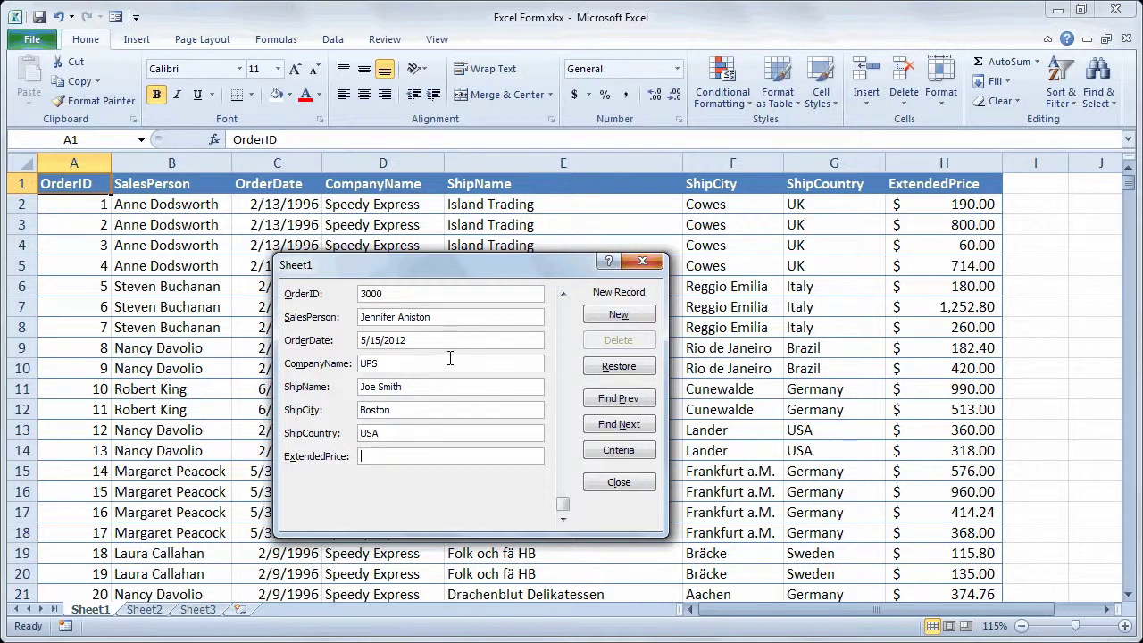
text(5000)
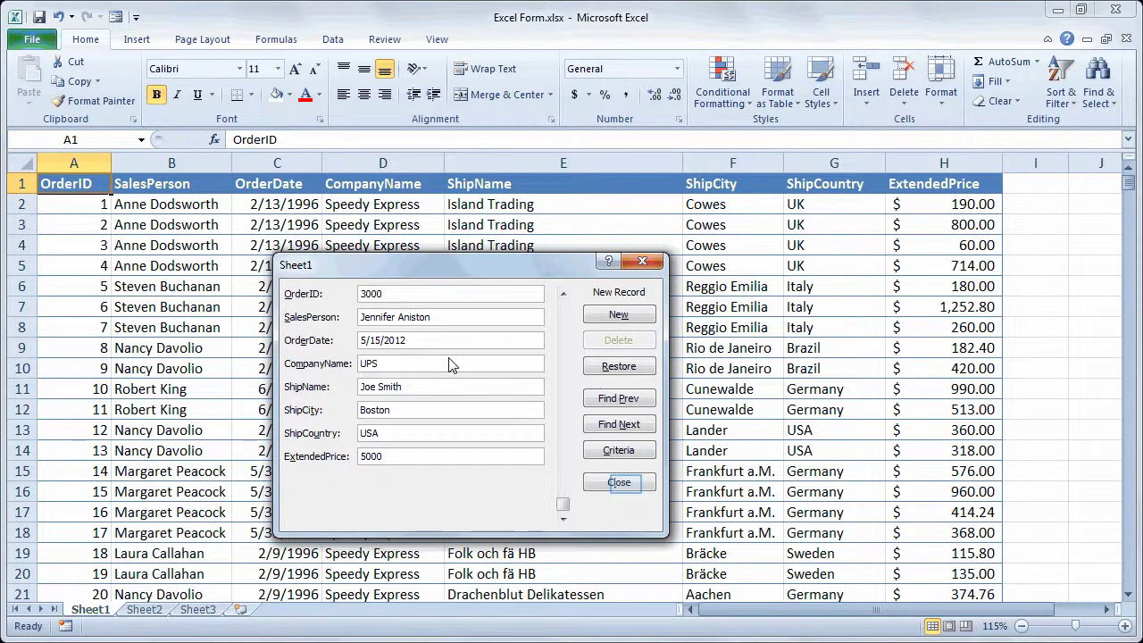
click(619, 483)
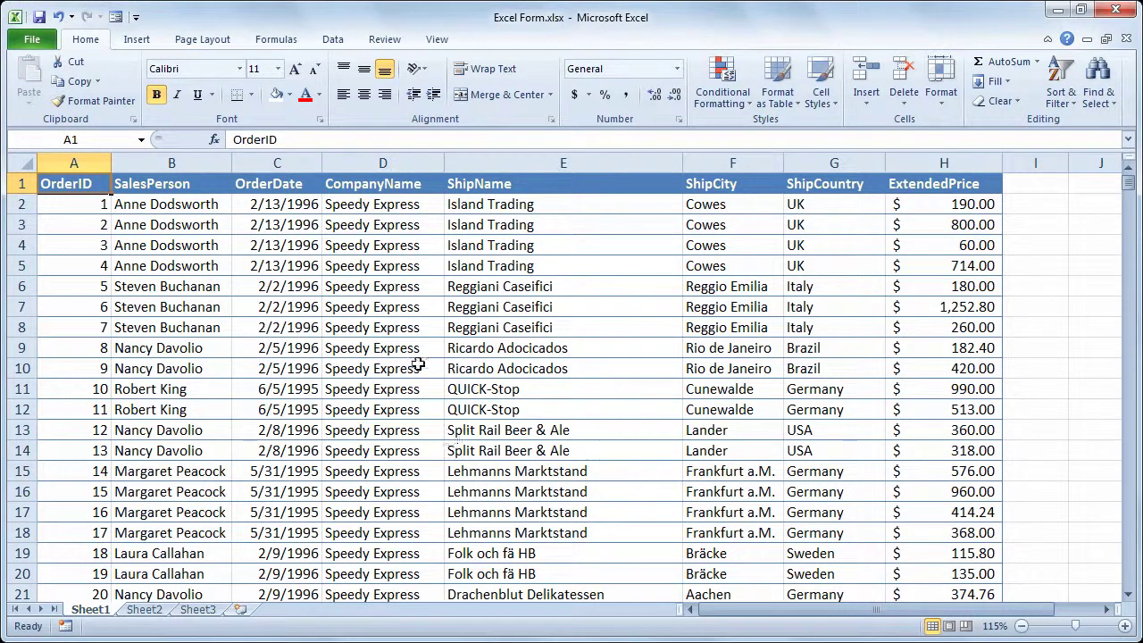
- Go to the end of the order list and check the newly added record across its columns
key(ctrl+End)
key(Left)
key(Left)
key(Left)
key(Left)
key(Left)
key(Left)
key(Left)
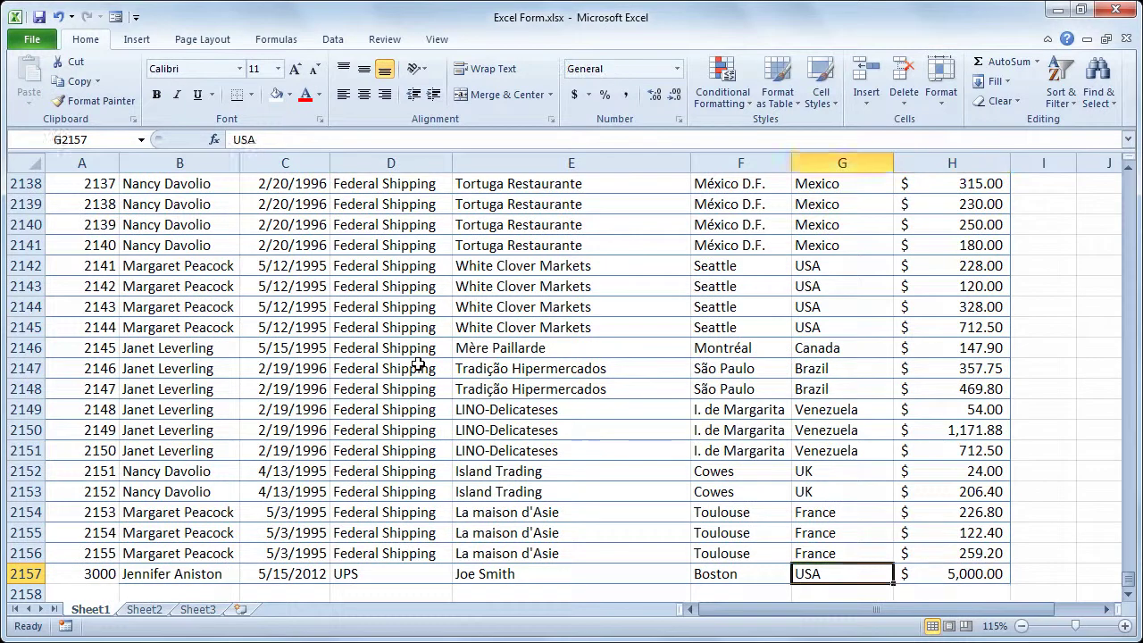